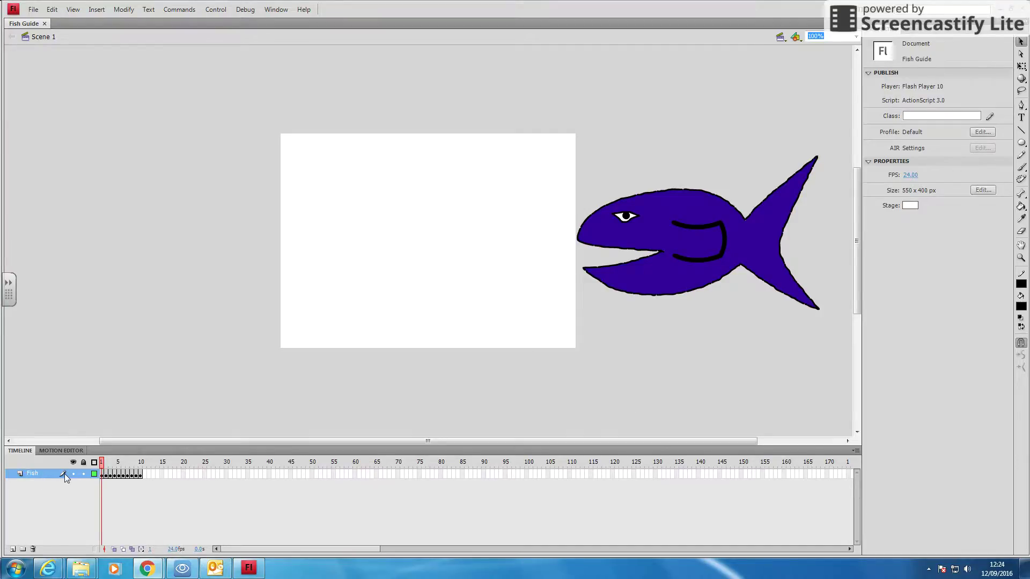
# - Add a new layer above the Fish layer and name it Bubbles
pyautogui.click(13, 549)
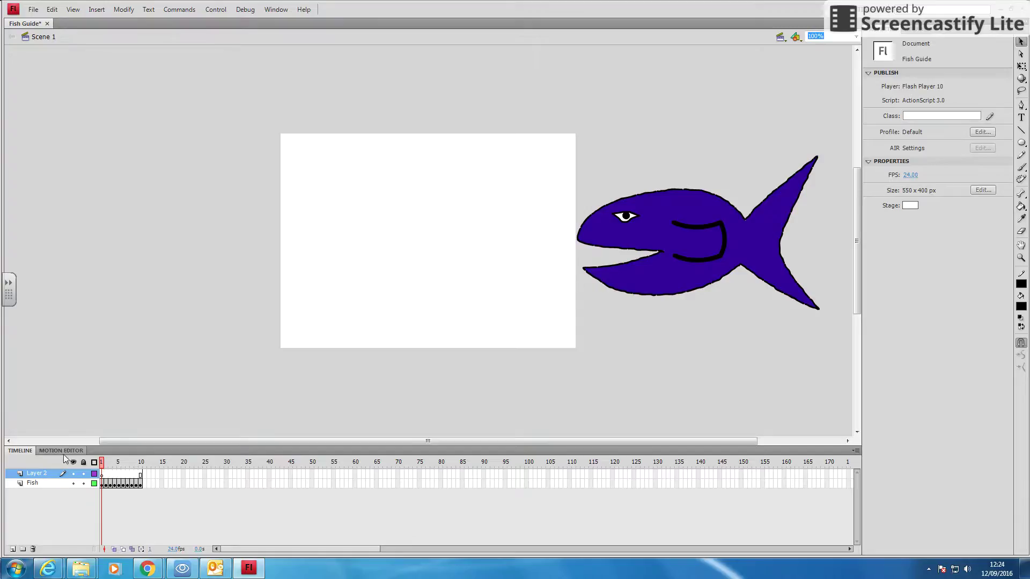
pyautogui.doubleClick(37, 474)
pyautogui.write('Bub')
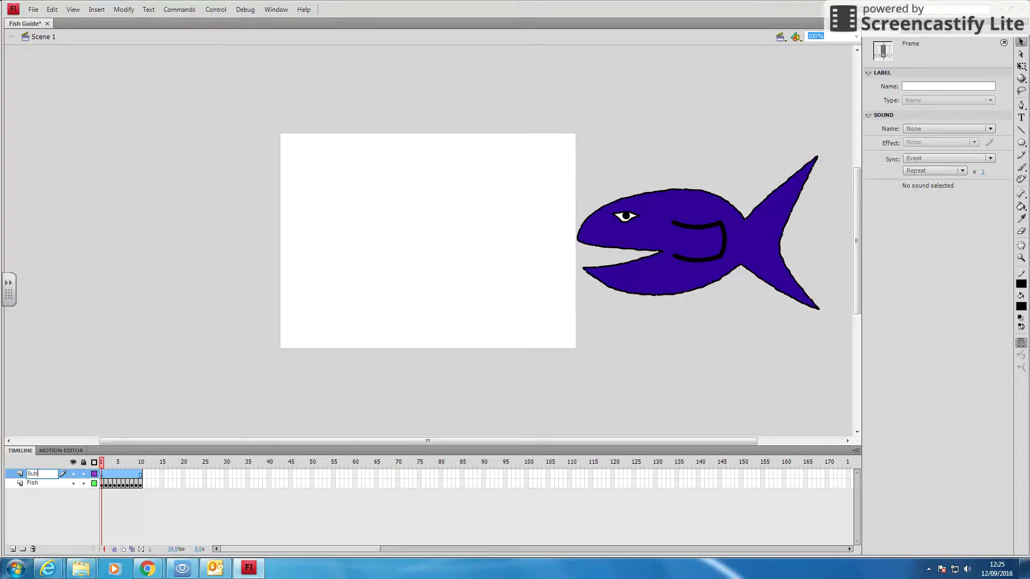
pyautogui.write('bles')
pyautogui.press('Return')
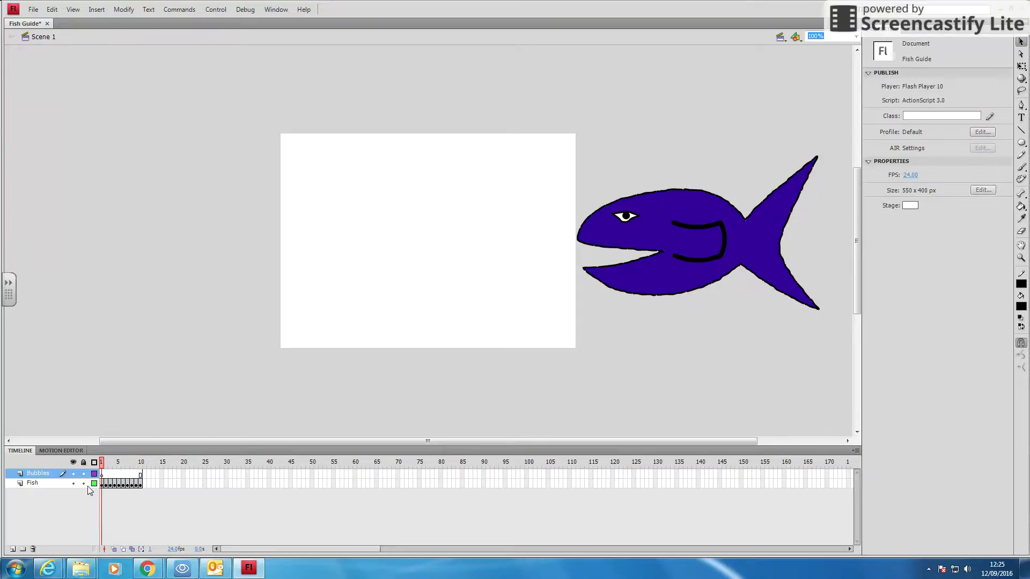
# - Draw three differently sized ovals with a blue gradient fill in the stage's lower right area, forming a bubble cluster about 79 by 86 px
pyautogui.click(1022, 143)
pyautogui.click(983, 90)
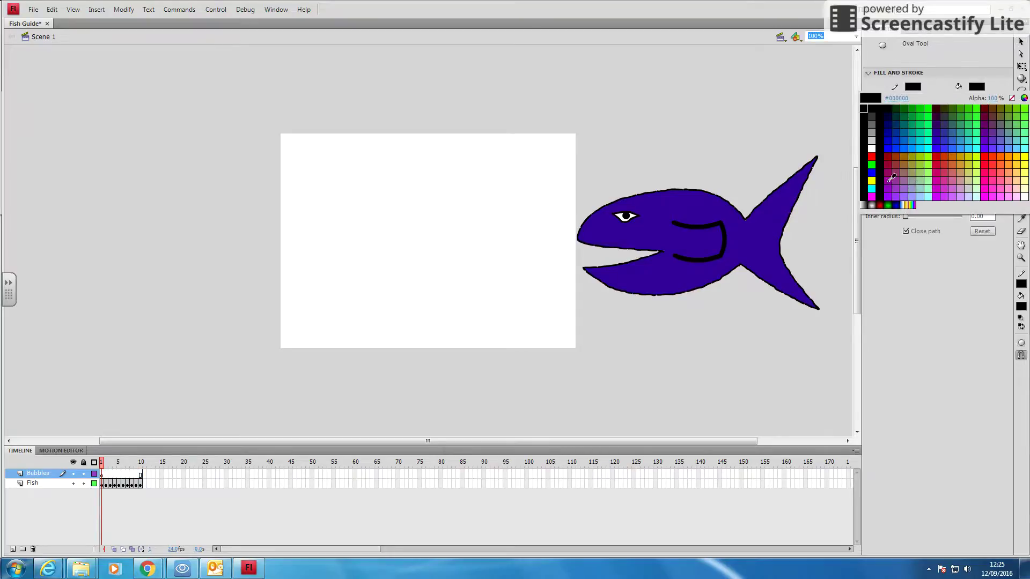
pyautogui.click(897, 204)
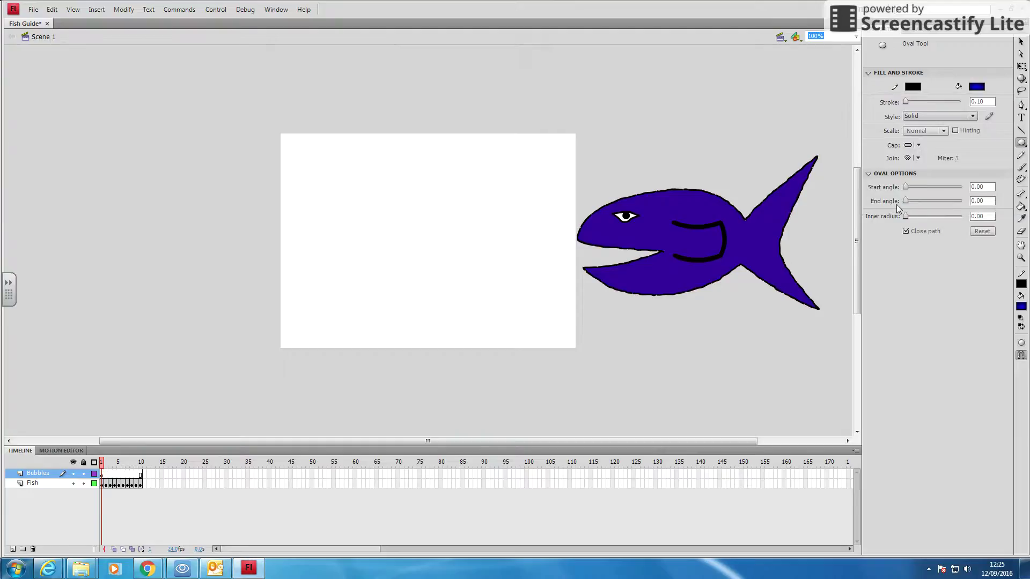
pyautogui.moveTo(487, 319)
pyautogui.mouseDown()
pyautogui.moveTo(503, 335)
pyautogui.moveTo(474, 313)
pyautogui.moveTo(512, 307)
pyautogui.mouseUp()
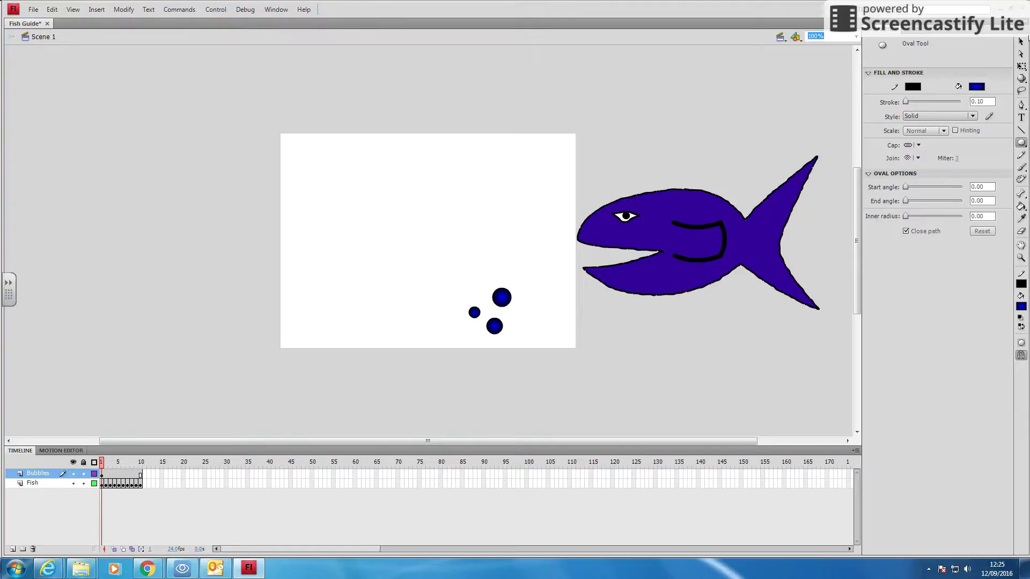
# - Try moving the bubbles to about X 88, Y 118 at frame 5 without adding a keyframe, and compare with frame 1
pyautogui.click(1021, 41)
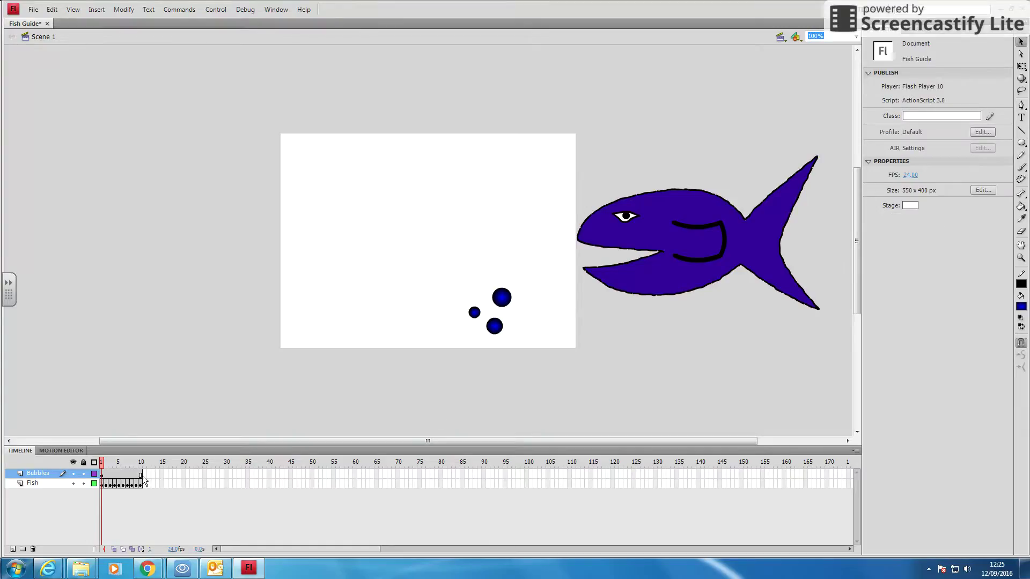
pyautogui.moveTo(105, 466); pyautogui.dragTo(78, 474)
pyautogui.click(118, 473)
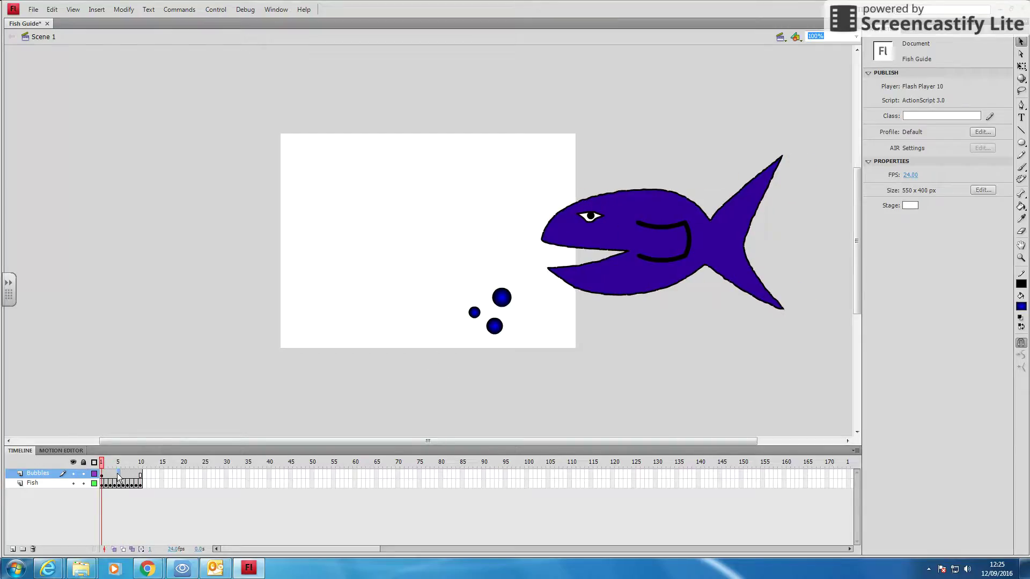
pyautogui.moveTo(501, 300); pyautogui.dragTo(361, 212)
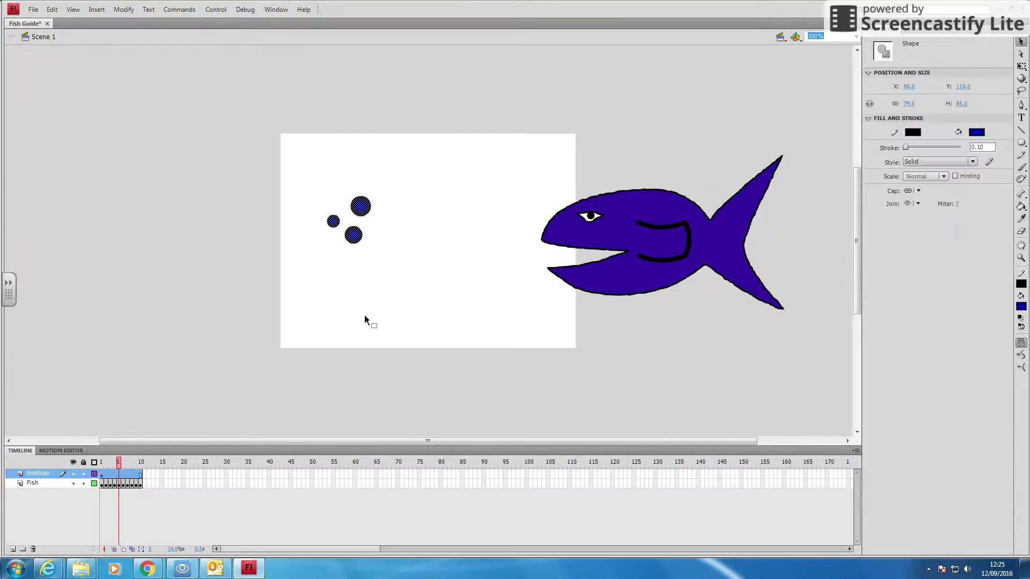
pyautogui.click(166, 416)
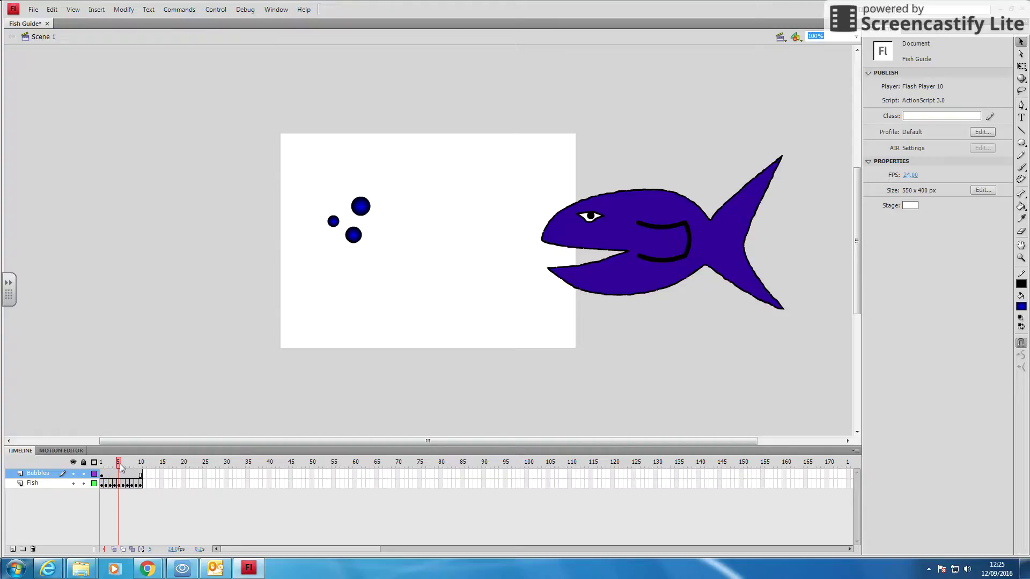
pyautogui.click(102, 464)
pyautogui.moveTo(101, 464); pyautogui.dragTo(57, 463)
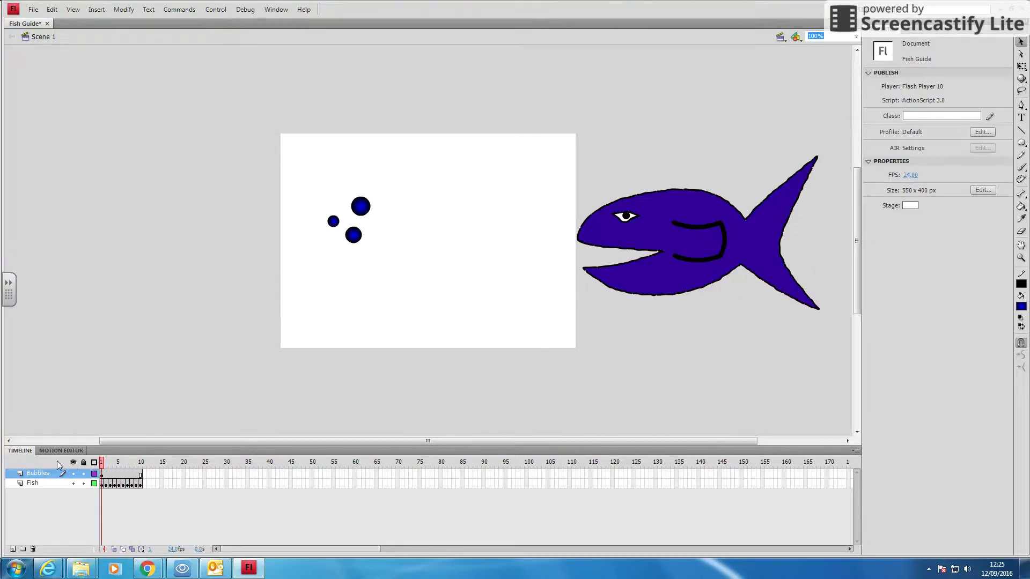
# - Undo the move of the bubbles made without a keyframe
pyautogui.hotkey('ctrl', 'z')
pyautogui.hotkey('ctrl', 'z')
pyautogui.hotkey('ctrl', 'z')
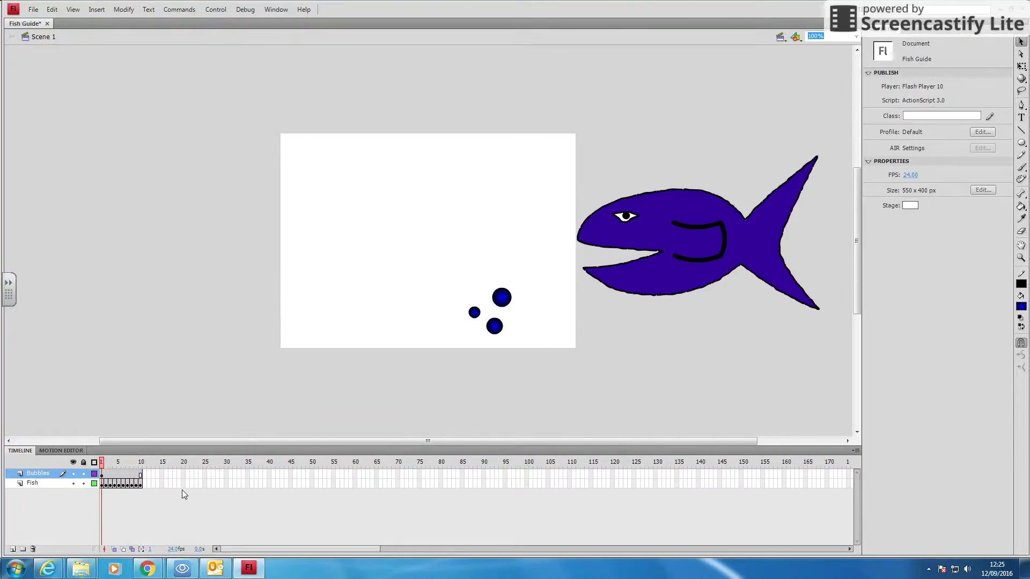
# - Insert a keyframe at frame 2 of the Bubbles layer and move the bubbles slightly up to about X 351, Y 277
pyautogui.click(106, 475)
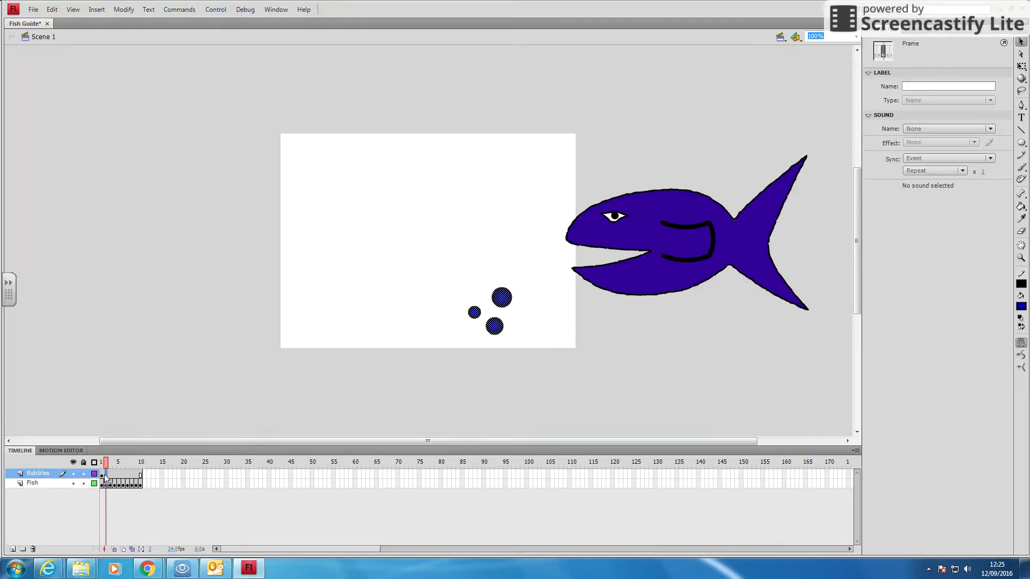
pyautogui.rightClick(105, 475)
pyautogui.click(203, 261)
pyautogui.moveTo(491, 328); pyautogui.dragTo(490, 323)
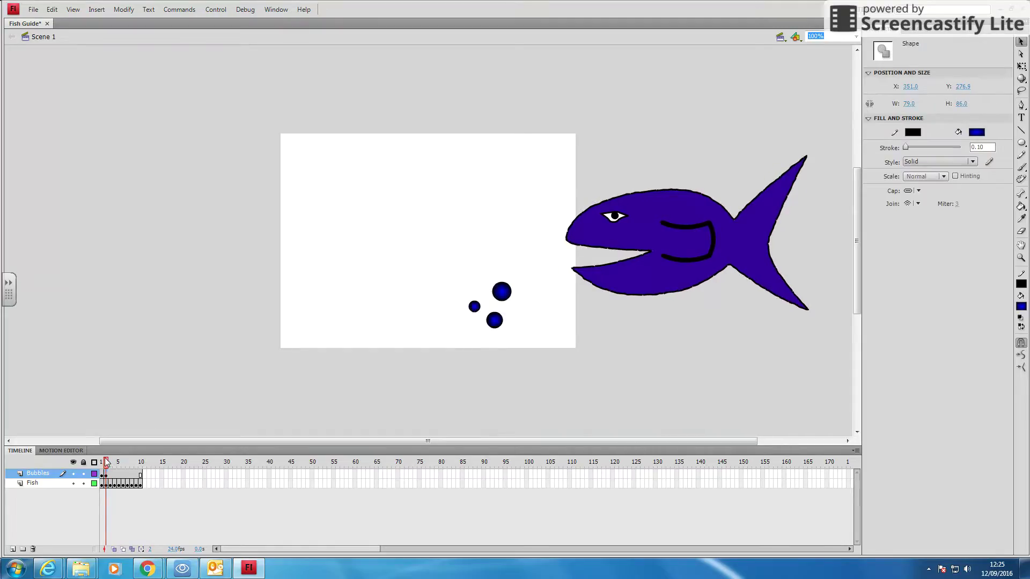
# - Insert a keyframe at frame 3 of the Bubbles layer and move the bubbles up and right to about X 363, Y 264
pyautogui.moveTo(106, 463); pyautogui.dragTo(137, 462)
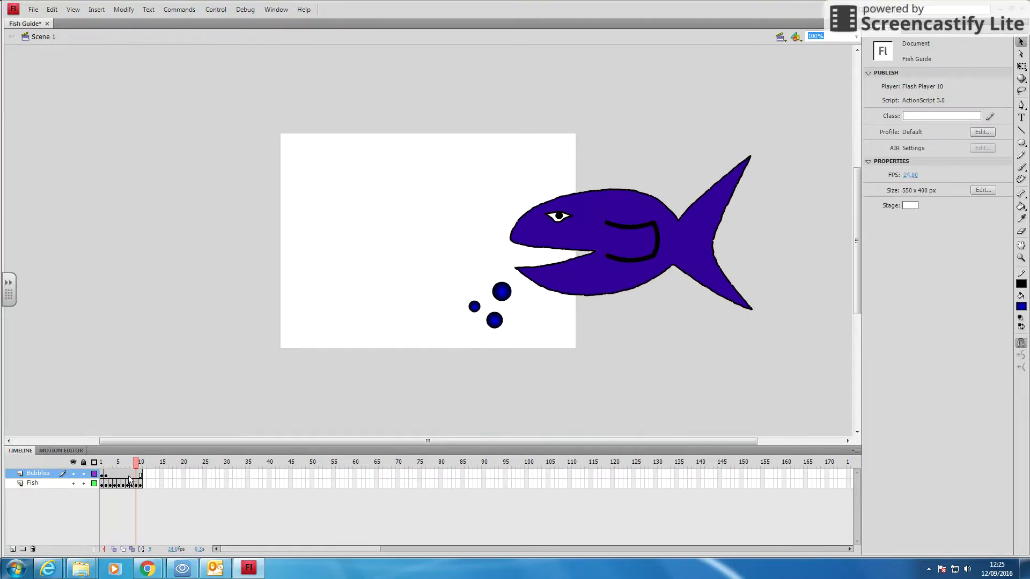
pyautogui.click(141, 464)
pyautogui.click(111, 474)
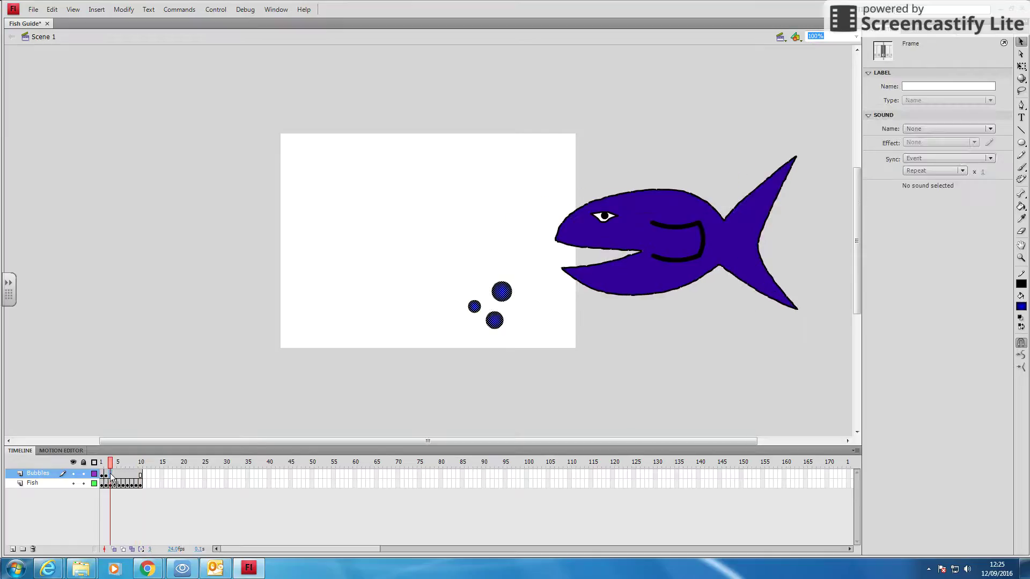
pyautogui.rightClick(111, 475)
pyautogui.click(201, 259)
pyautogui.moveTo(494, 295); pyautogui.dragTo(500, 288)
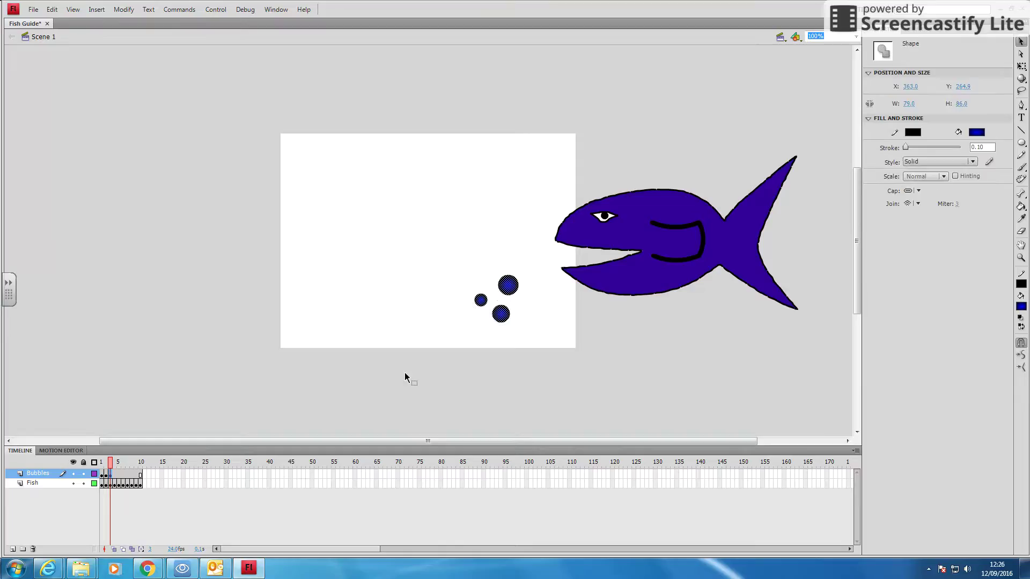
# - Insert a keyframe at frame 4 of the Bubbles layer and move the bubbles up and left to about X 350, Y 254
pyautogui.moveTo(113, 463)
pyautogui.mouseDown()
pyautogui.moveTo(133, 463)
pyautogui.moveTo(103, 461)
pyautogui.moveTo(114, 453)
pyautogui.mouseUp()
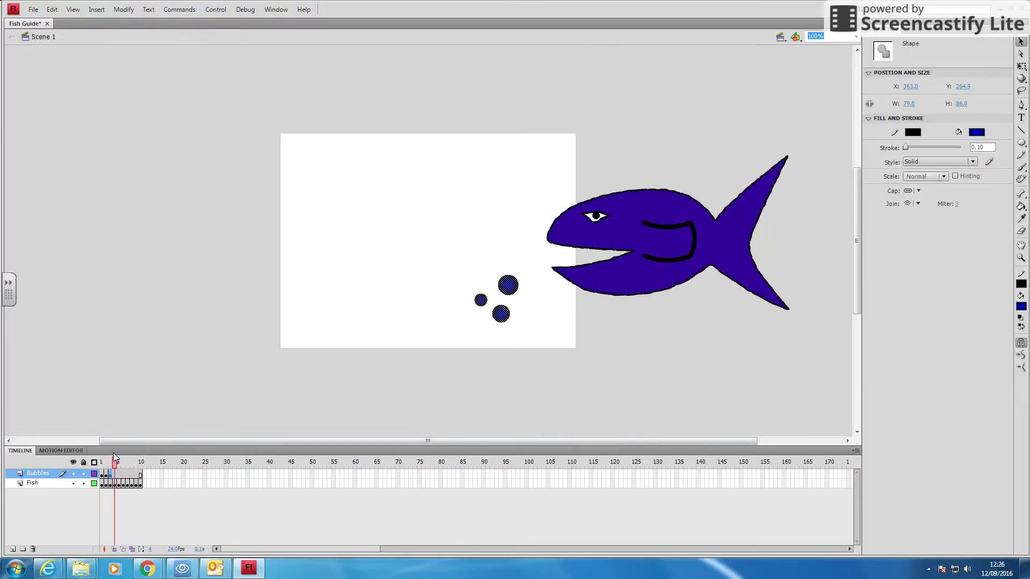
pyautogui.rightClick(116, 475)
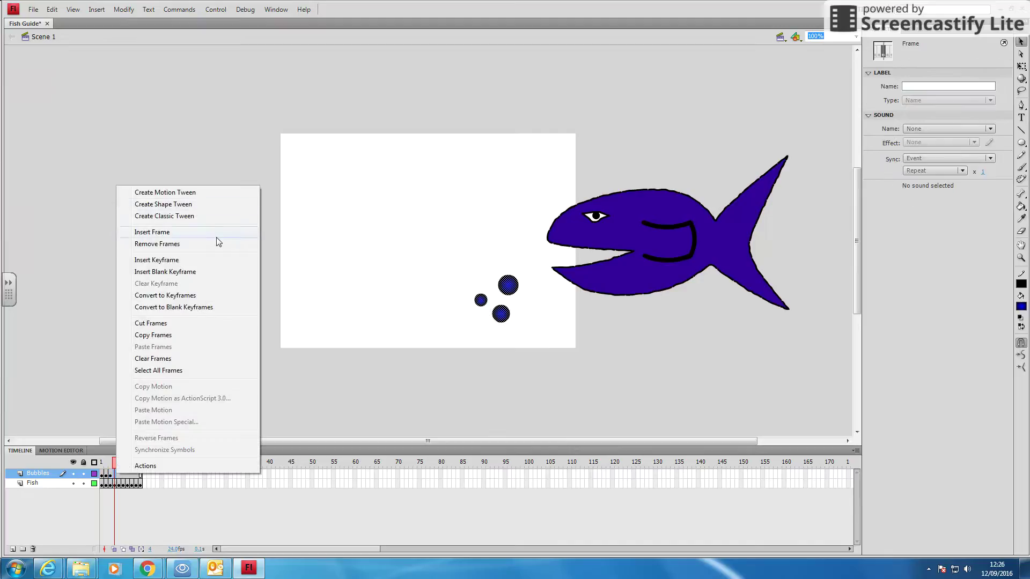
pyautogui.click(214, 260)
pyautogui.moveTo(513, 290); pyautogui.dragTo(506, 283)
# - Insert a keyframe at frame 5 of the Bubbles layer and move the bubbles slightly further up and left
pyautogui.click(119, 461)
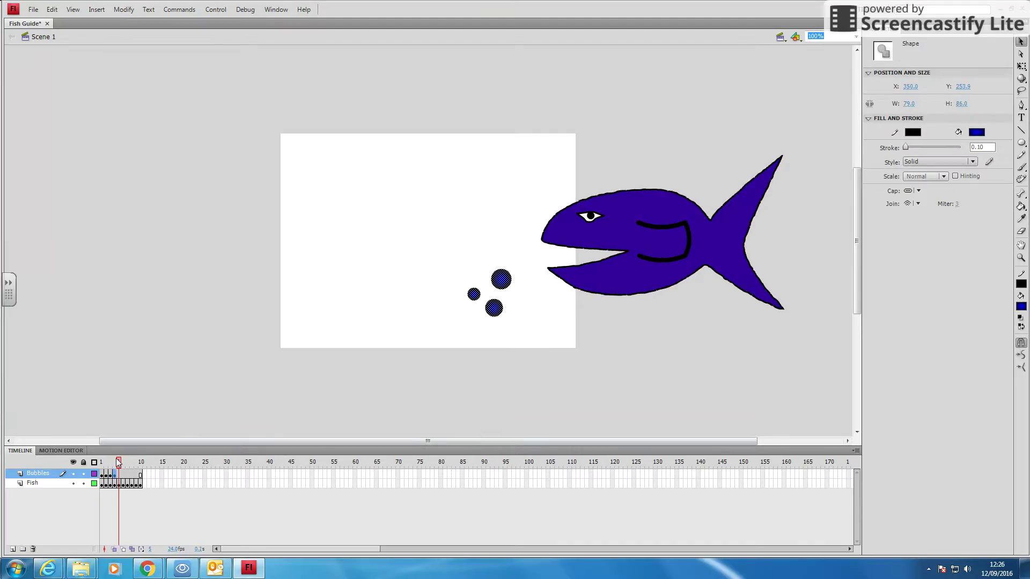
pyautogui.click(502, 279)
pyautogui.rightClick(502, 278)
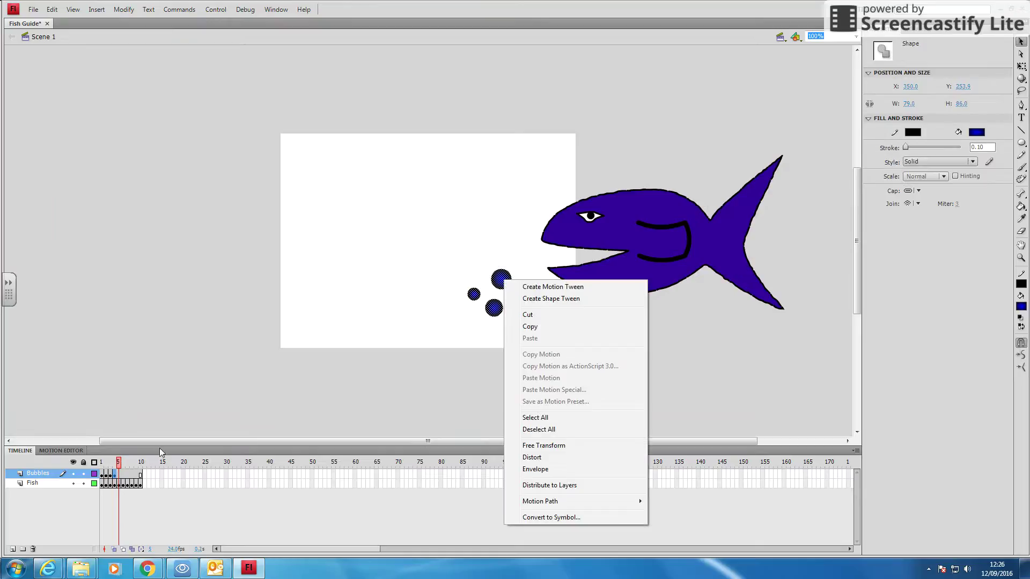
pyautogui.rightClick(117, 475)
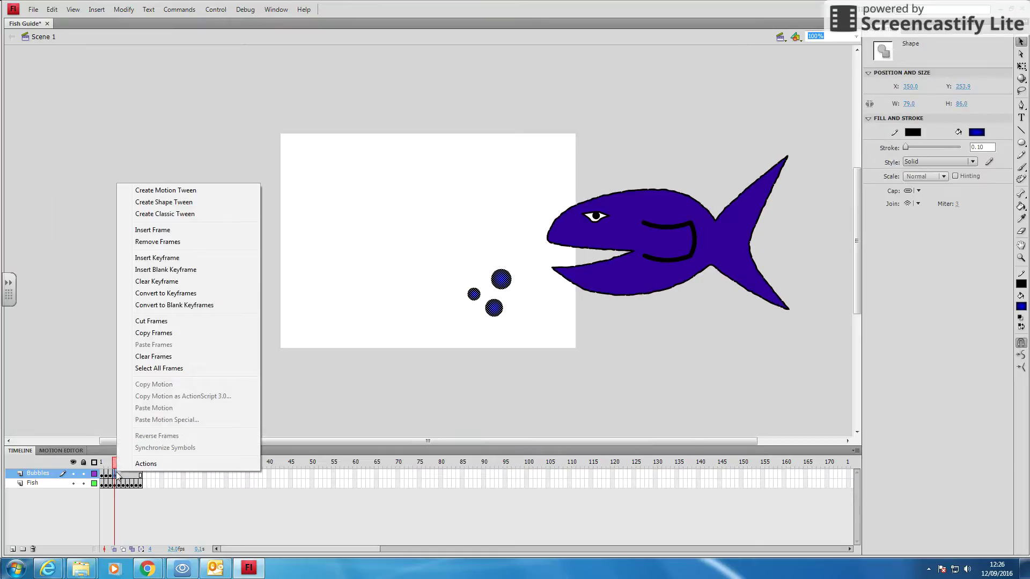
pyautogui.click(207, 260)
pyautogui.moveTo(497, 280); pyautogui.dragTo(498, 273)
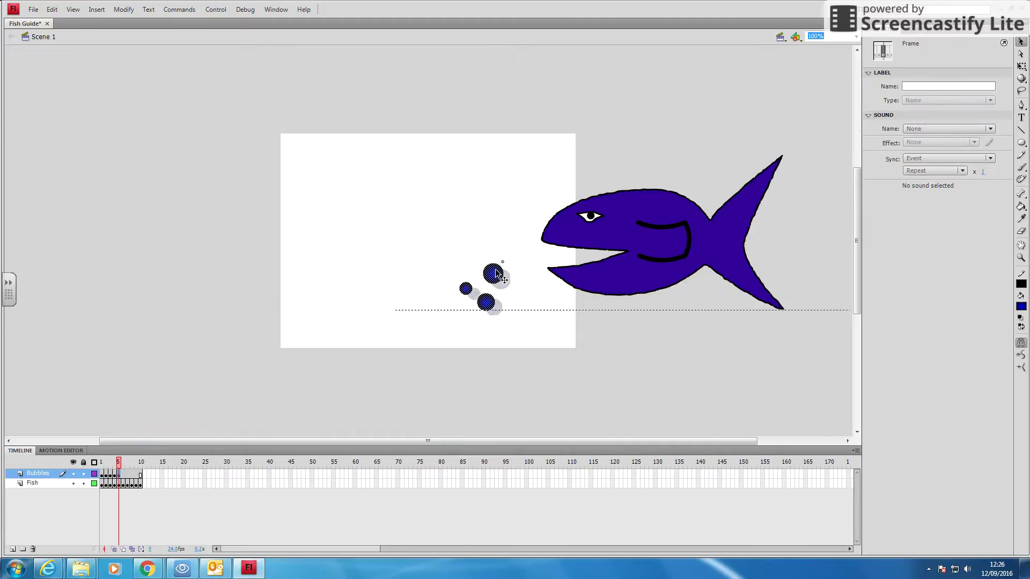
# - Preview the motion so far, then insert a Bubbles keyframe at frame 6 and move the bubbles up and left to about X 325, Y 228
pyautogui.click(106, 464)
pyautogui.moveTo(106, 465); pyautogui.dragTo(119, 464)
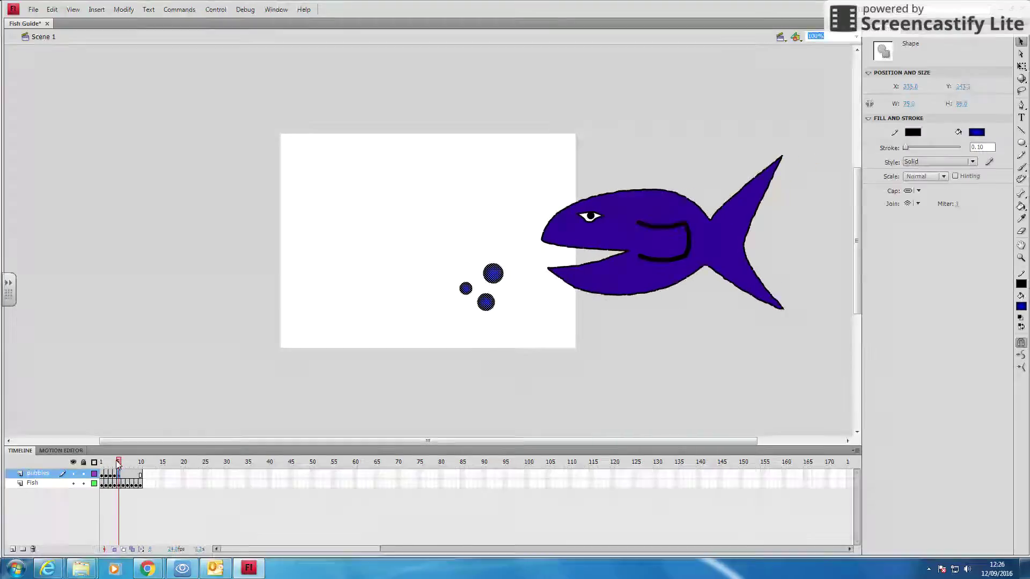
pyautogui.click(120, 473)
pyautogui.rightClick(123, 472)
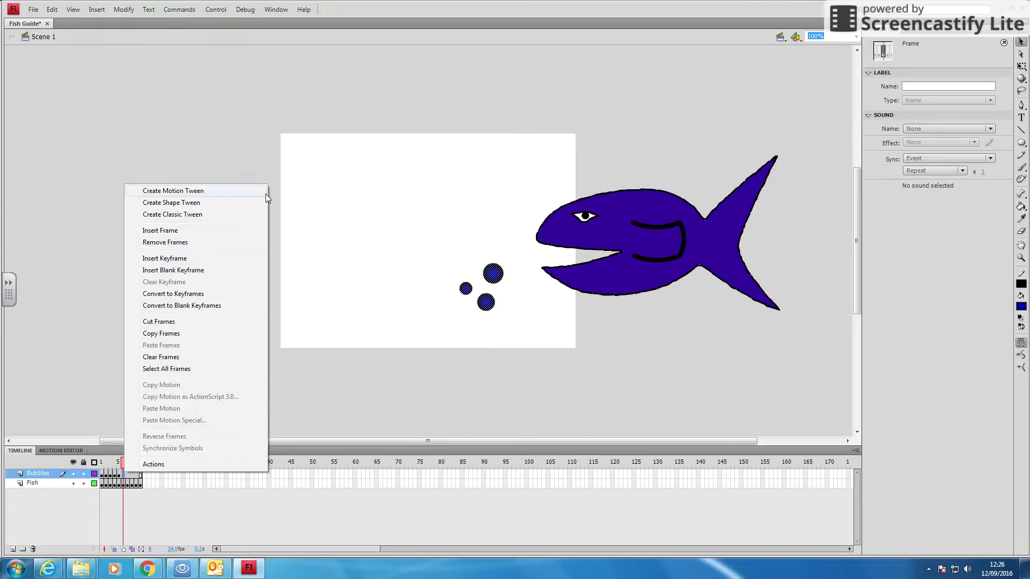
pyautogui.click(161, 259)
pyautogui.moveTo(492, 274); pyautogui.dragTo(487, 264)
# - Insert a keyframe at frame 7 of the Bubbles layer and move the bubbles slightly up and right
pyautogui.rightClick(127, 473)
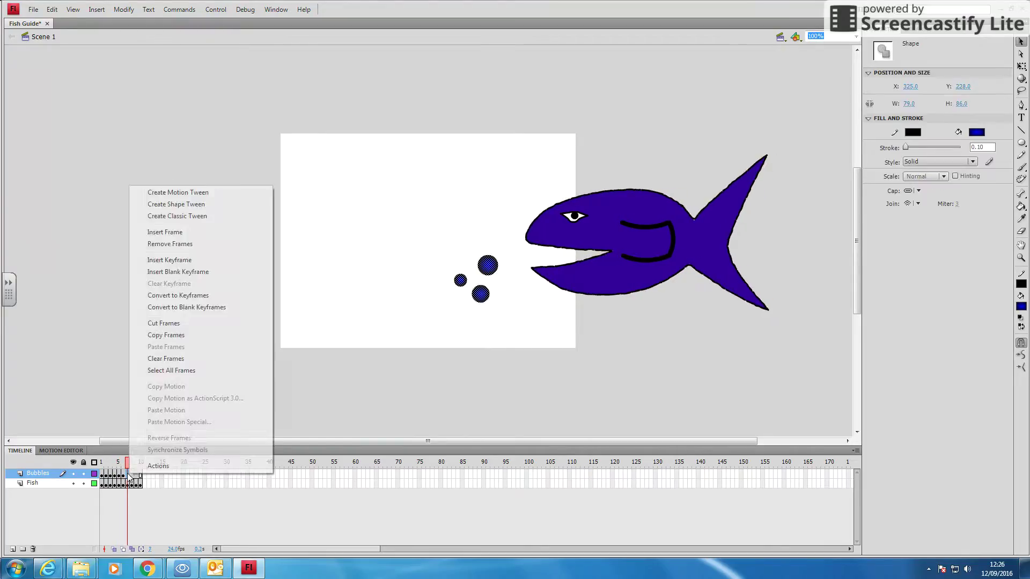
pyautogui.click(161, 259)
pyautogui.moveTo(494, 262); pyautogui.dragTo(499, 258)
# - Insert a keyframe at frame 8 of the Bubbles layer, select all three bubbles and move them slightly up and left
pyautogui.rightClick(132, 473)
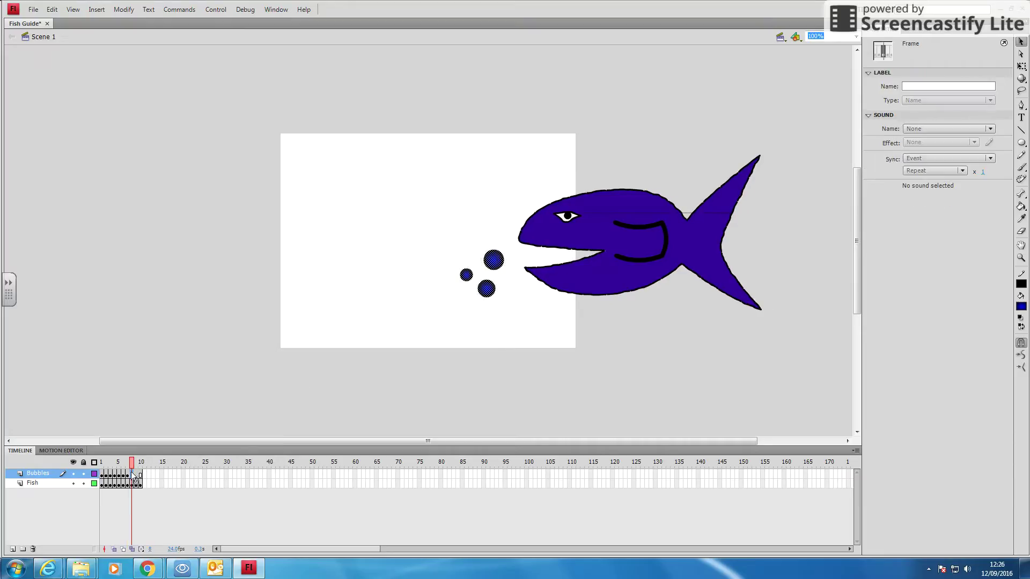
pyautogui.click(204, 258)
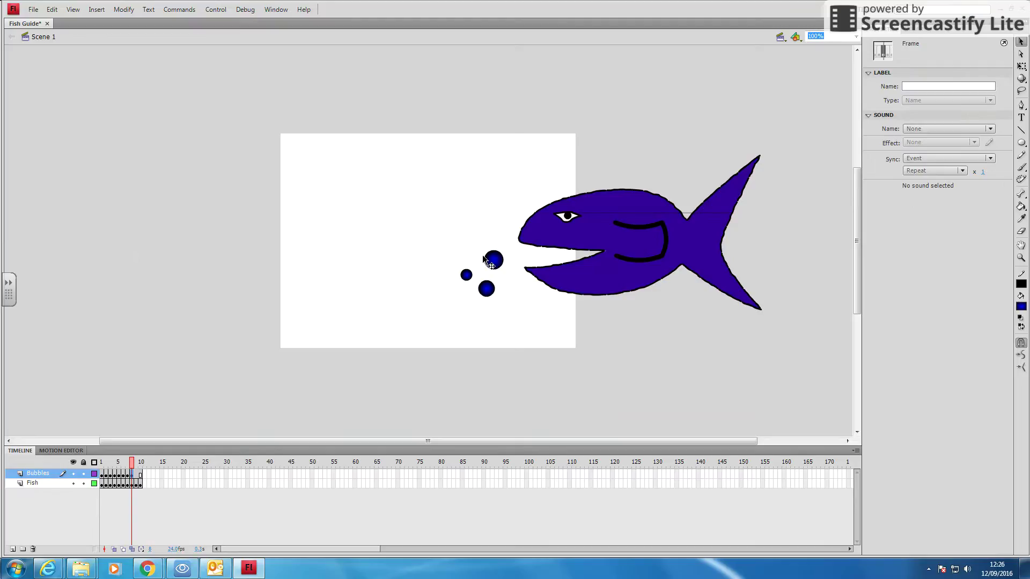
pyautogui.moveTo(435, 234); pyautogui.dragTo(519, 314)
pyautogui.moveTo(425, 235); pyautogui.dragTo(500, 308)
pyautogui.moveTo(443, 235); pyautogui.dragTo(510, 300)
pyautogui.moveTo(489, 261); pyautogui.dragTo(482, 254)
# - Insert a keyframe at frame 9 of the Bubbles layer, select all three bubbles and move them slightly up and right
pyautogui.click(136, 474)
pyautogui.rightClick(135, 474)
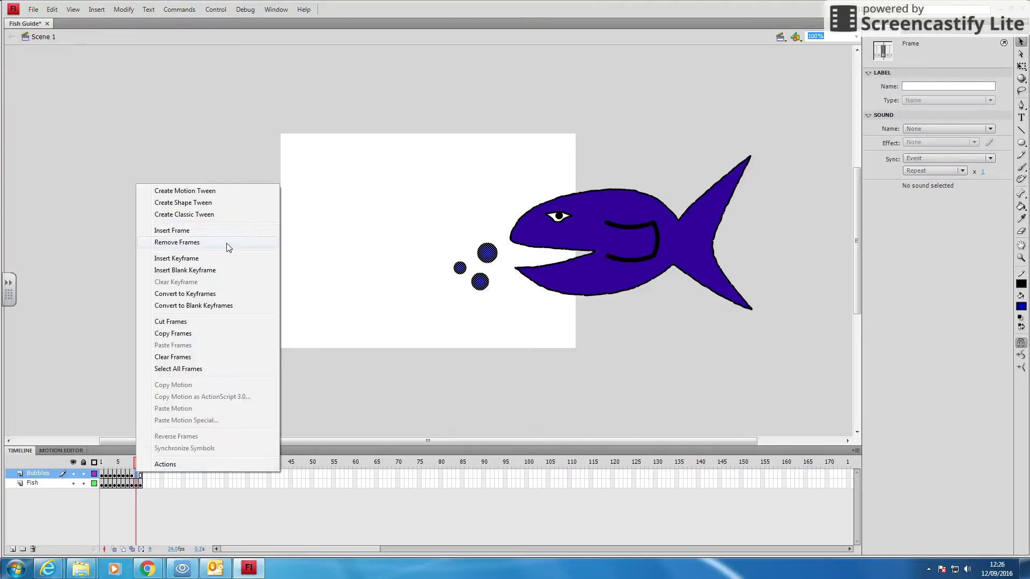
pyautogui.click(215, 258)
pyautogui.moveTo(439, 228); pyautogui.dragTo(503, 297)
pyautogui.moveTo(486, 253); pyautogui.dragTo(494, 246)
# - Insert a keyframe at frame 10 of the Bubbles layer
pyautogui.click(140, 473)
pyautogui.rightClick(140, 473)
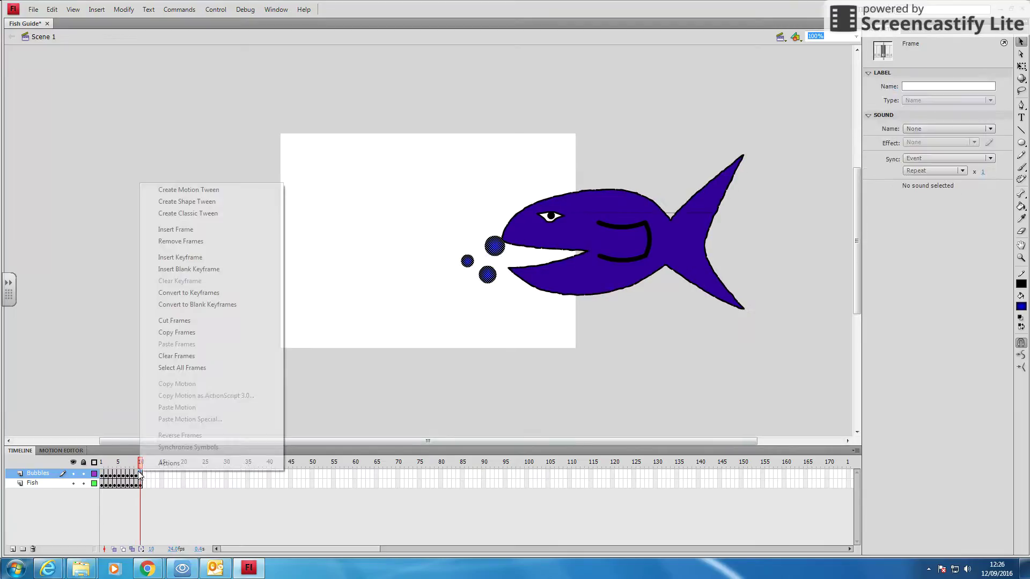
pyautogui.click(214, 257)
# - Try moving the bubbles at frame 10 with an area selection that also covers the fish's head, and undo the move
pyautogui.click(353, 304)
pyautogui.moveTo(430, 202)
pyautogui.mouseDown()
pyautogui.moveTo(487, 306)
pyautogui.moveTo(539, 324)
pyautogui.mouseUp()
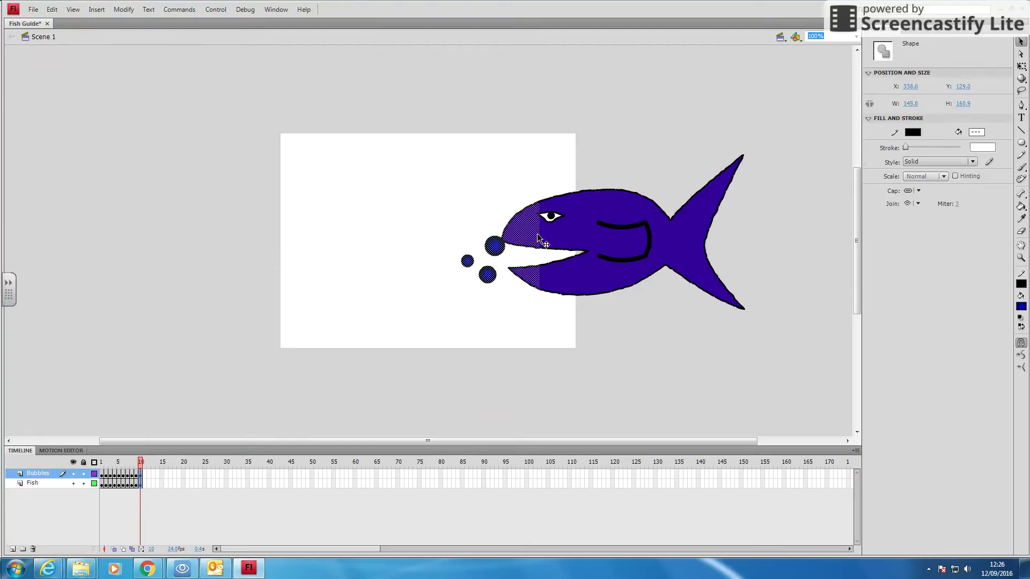
pyautogui.moveTo(539, 239); pyautogui.dragTo(397, 205)
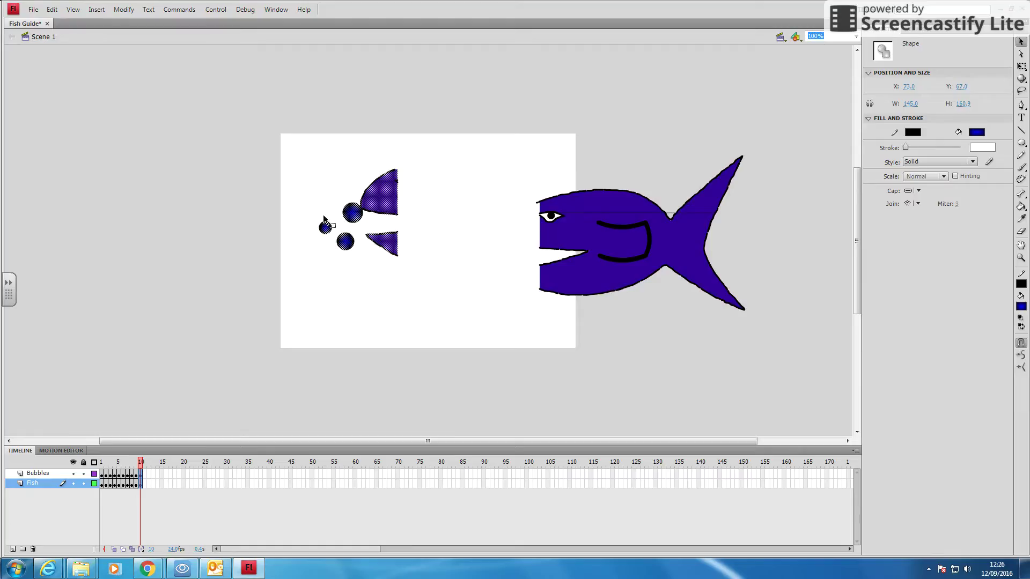
pyautogui.hotkey('ctrl', 'z')
pyautogui.click(310, 353)
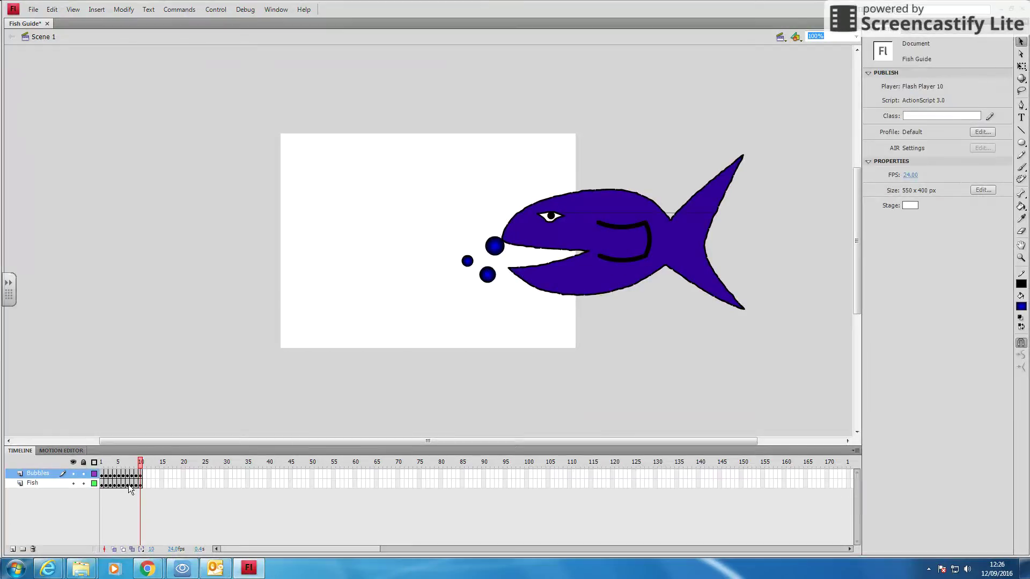
# - Select only the Bubbles layer's artwork at frame 10 and move the bubbles slightly up and left
pyautogui.click(140, 474)
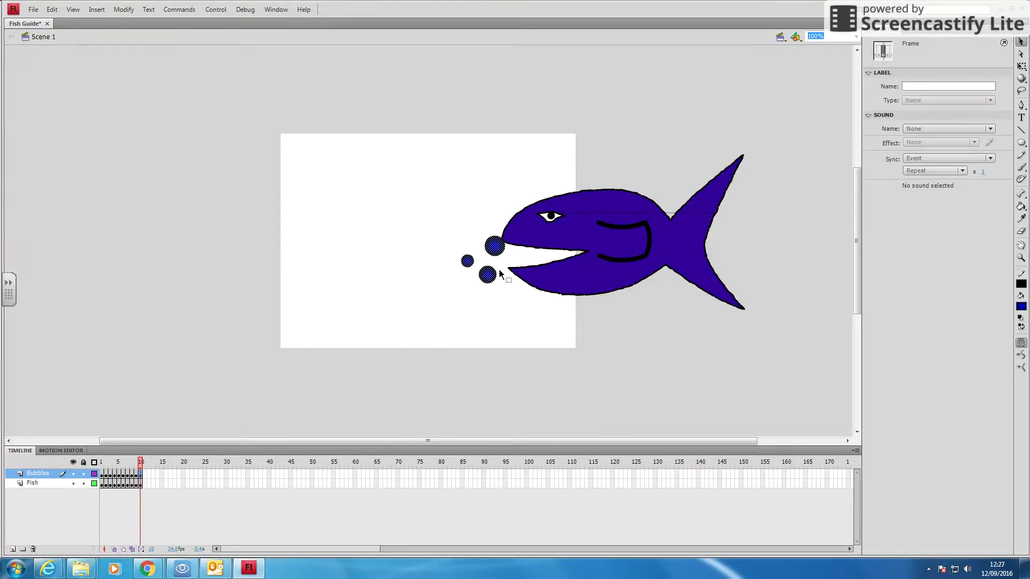
pyautogui.moveTo(494, 247); pyautogui.dragTo(485, 238)
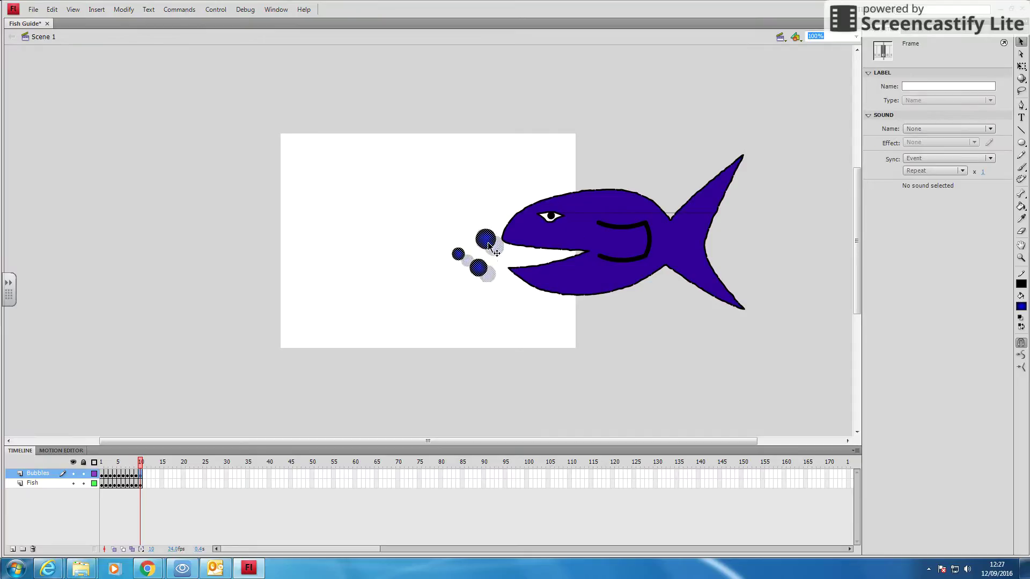
# - Deselect the bubbles, return to frame 1 and play the animation with both layers showing
pyautogui.click(504, 319)
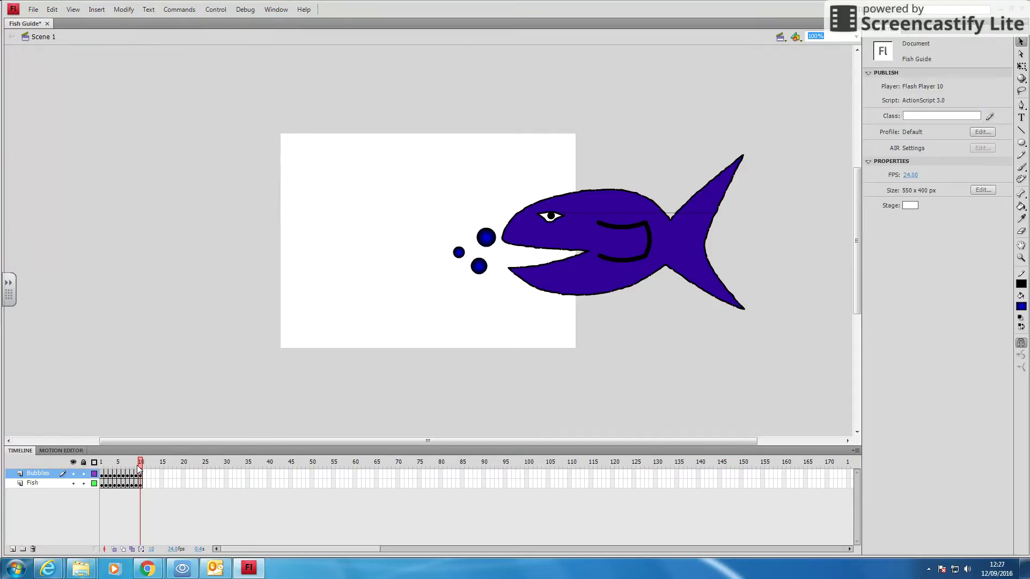
pyautogui.moveTo(141, 465); pyautogui.dragTo(86, 470)
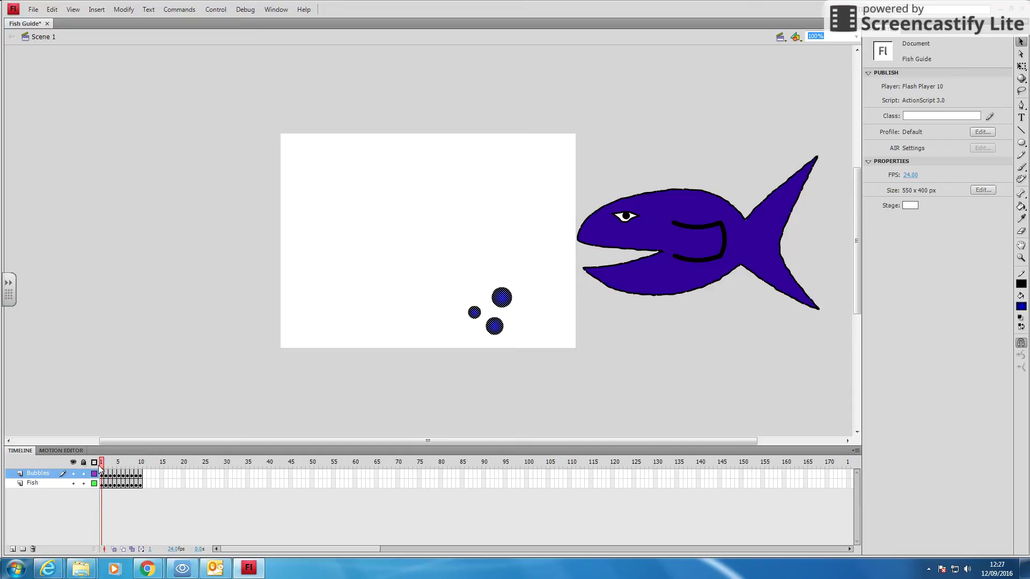
pyautogui.press('Return')
# - Hide the Bubbles layer, play the fish animation alone from frame 1, and show the layer again
pyautogui.click(102, 475)
pyautogui.click(74, 473)
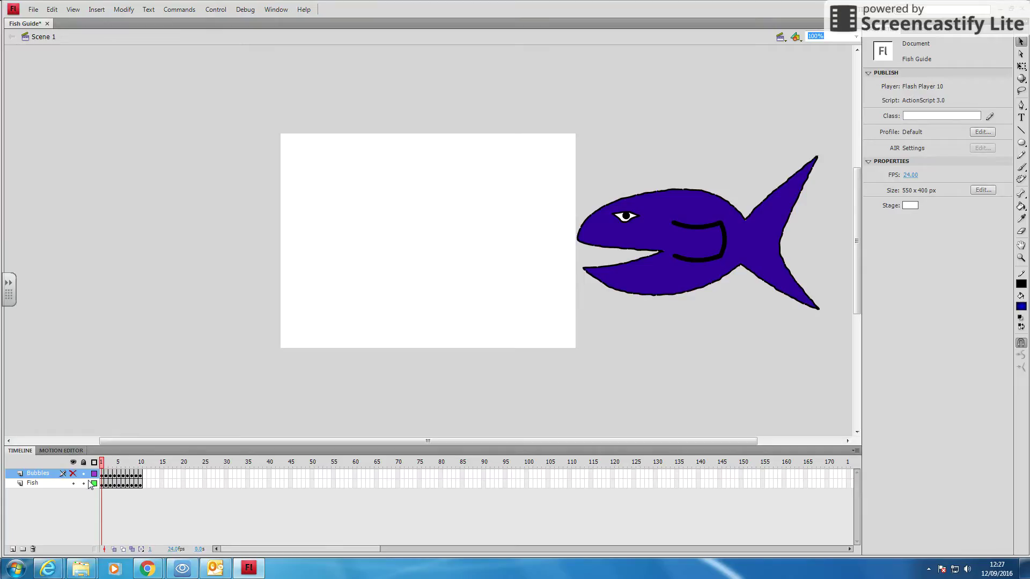
pyautogui.press('Return')
pyautogui.click(74, 473)
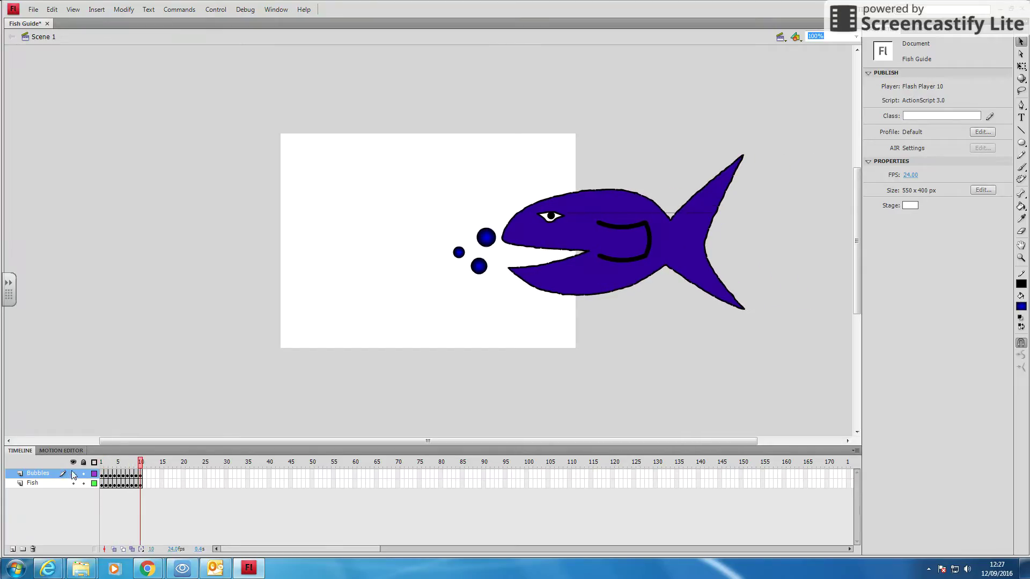
# - Hide the Fish layer and play the bubbles animation alone from frame 1
pyautogui.click(73, 483)
pyautogui.moveTo(140, 462); pyautogui.dragTo(100, 462)
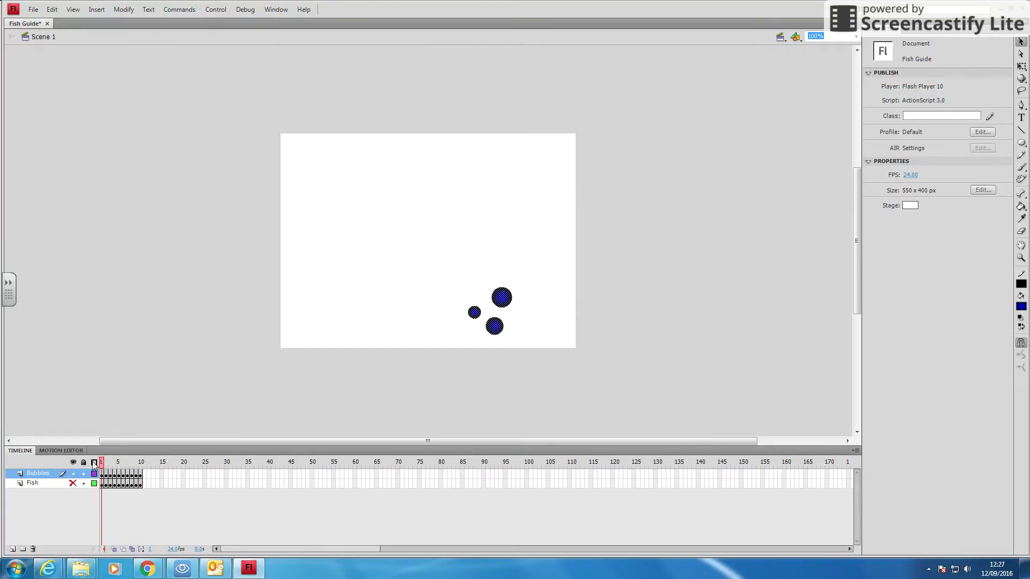
pyautogui.press('Return')
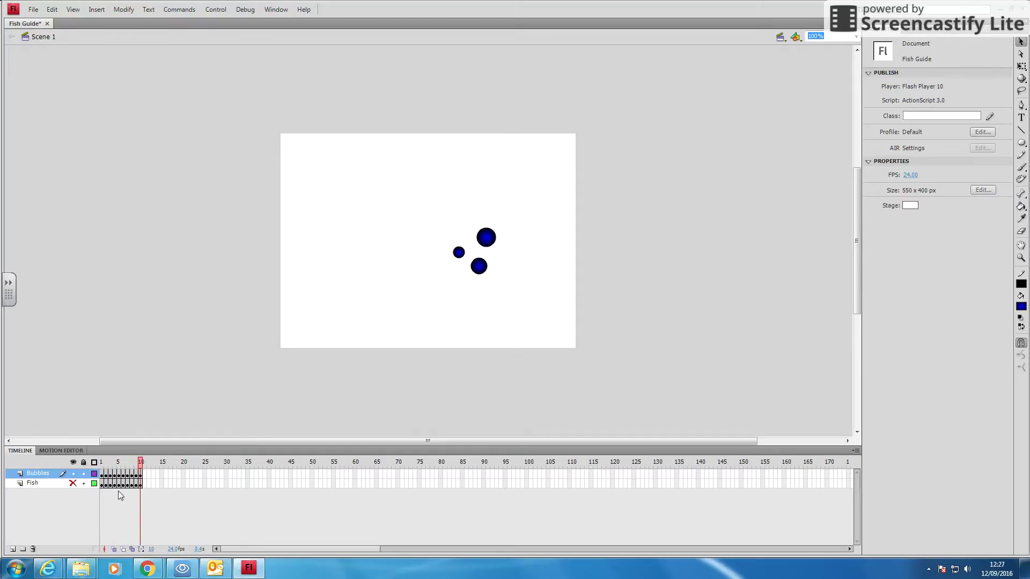
# - Show the Fish layer again and replay the complete animation from frame 1
pyautogui.click(74, 483)
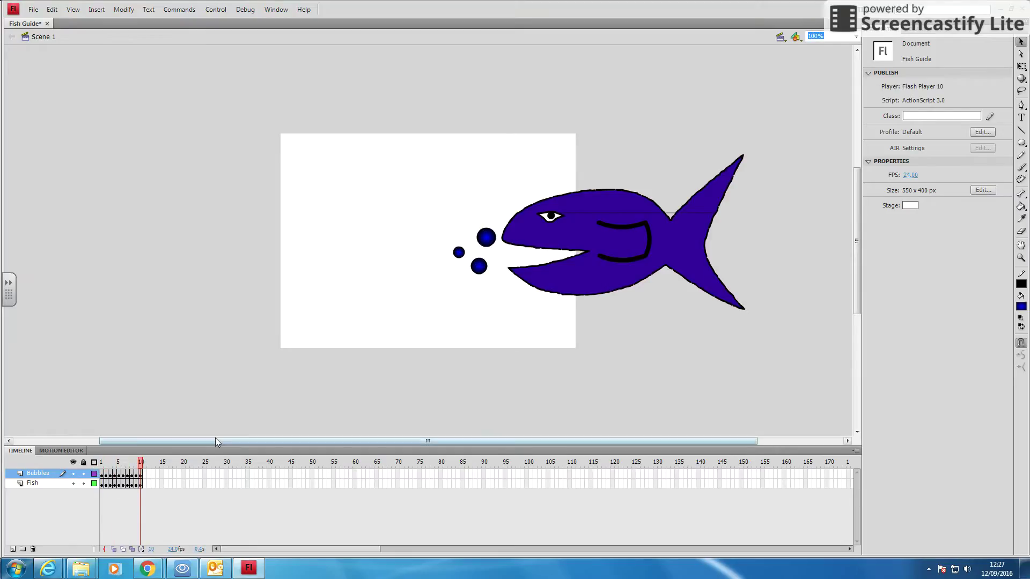
pyautogui.moveTo(141, 463); pyautogui.dragTo(96, 471)
pyautogui.press('Return')
# - Select the fish at frame 10 of the Fish layer and move it left so it overlaps the bubbles
pyautogui.click(138, 484)
pyautogui.moveTo(575, 271); pyautogui.dragTo(528, 271)
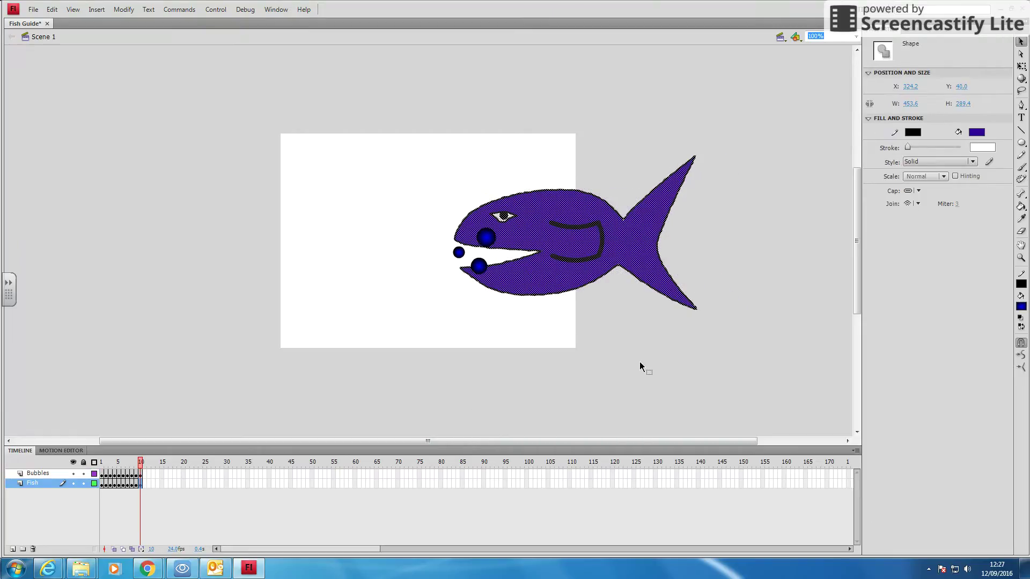
pyautogui.click(598, 326)
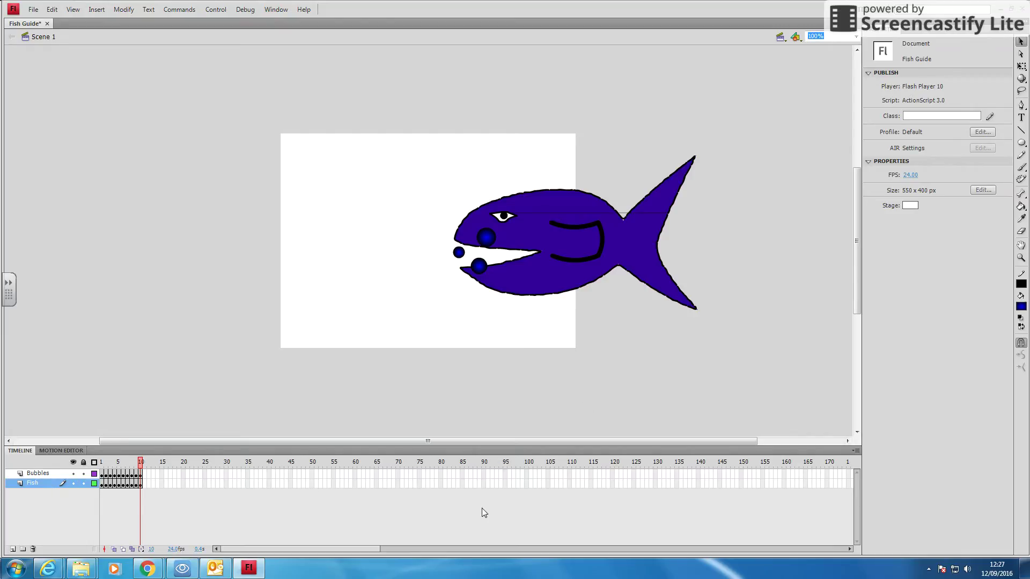
# - Move the Fish layer above the Bubbles layer so the fish covers the bubbles, and clear the selection
pyautogui.click(39, 487)
pyautogui.moveTo(39, 487); pyautogui.dragTo(44, 475)
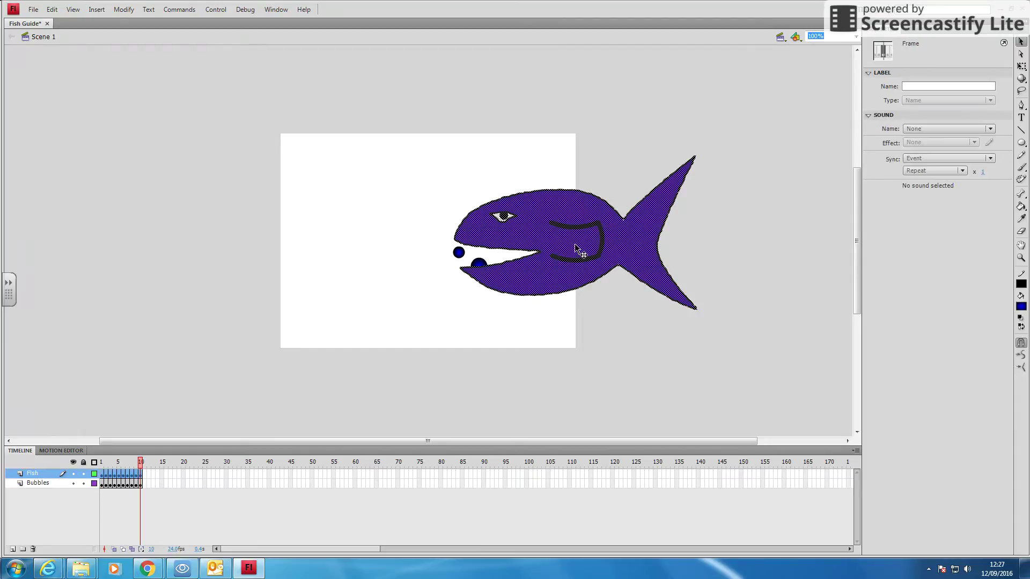
pyautogui.click(368, 326)
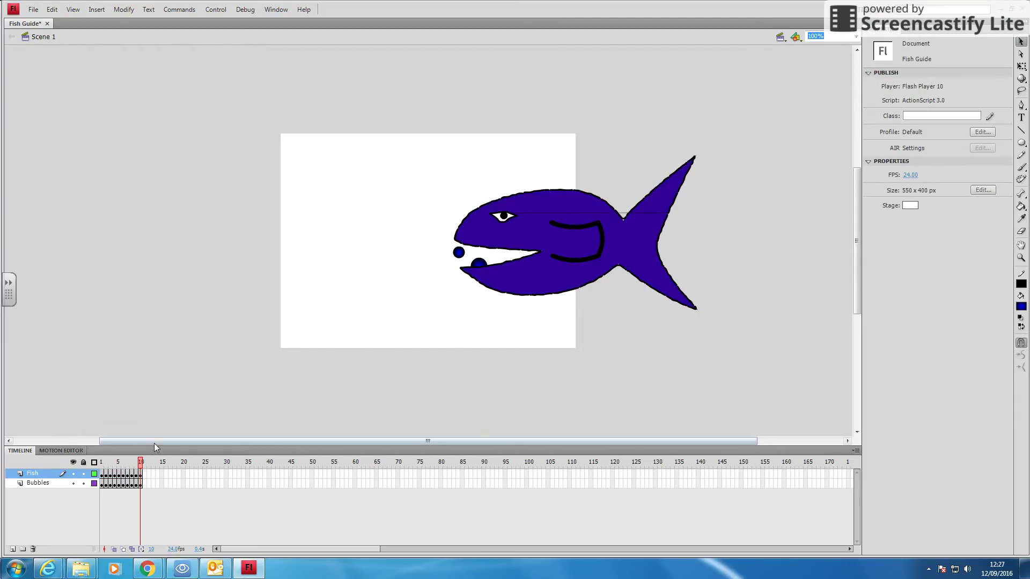
# - Undo the layer reordering and the fish's move at frame 10
pyautogui.hotkey('ctrl', 'z')
pyautogui.hotkey('ctrl', 'z')
pyautogui.hotkey('ctrl', 'z')
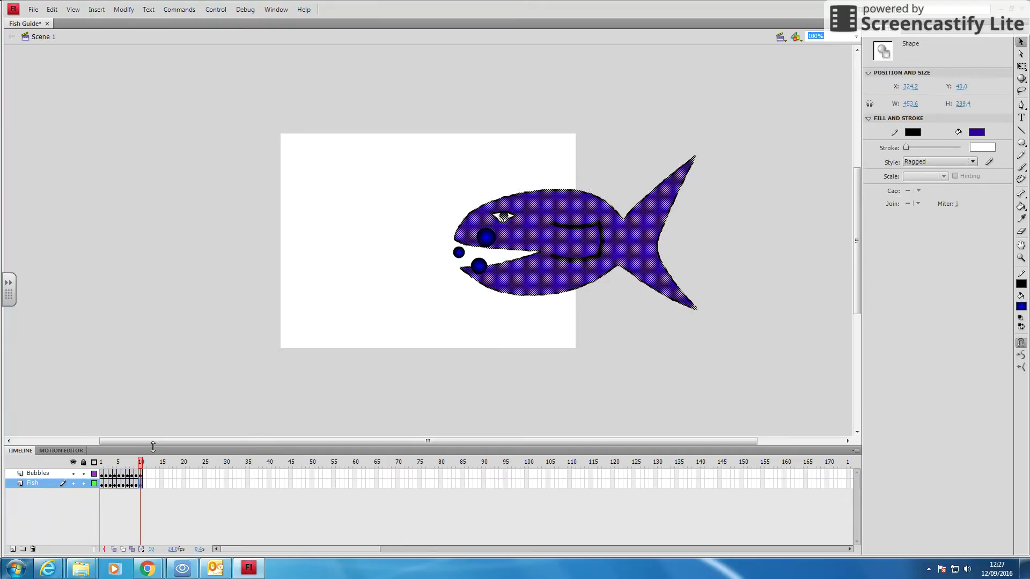
pyautogui.hotkey('ctrl', 'z')
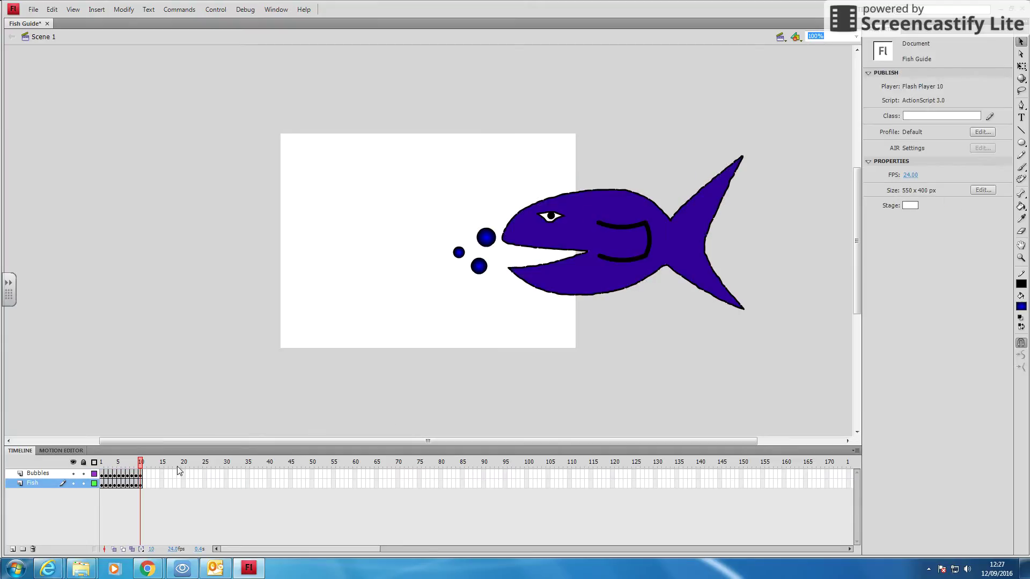
# - Play the finished 10-frame animation of the fish and bubbles again
pyautogui.press('Return')
pyautogui.press('Return')
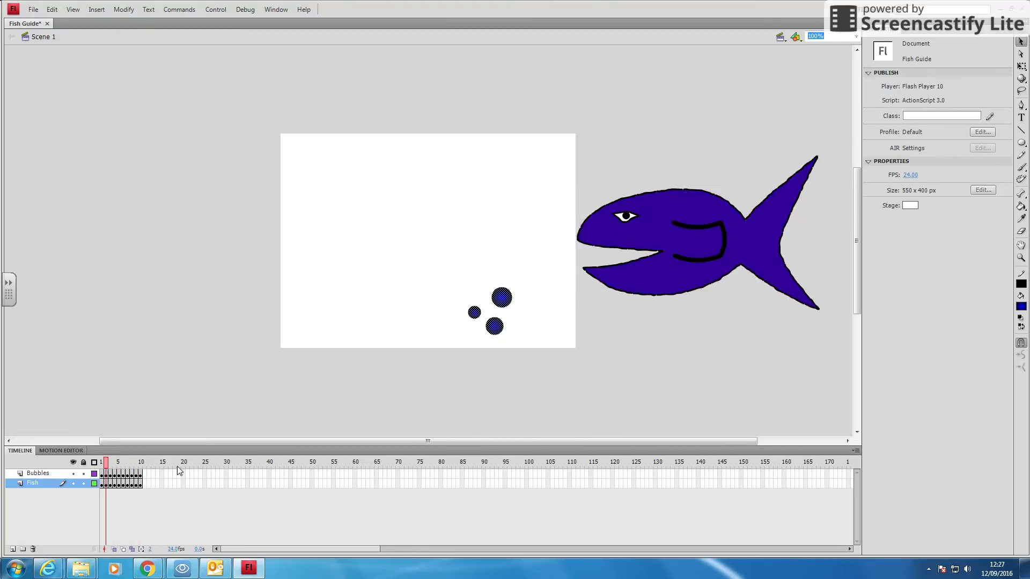